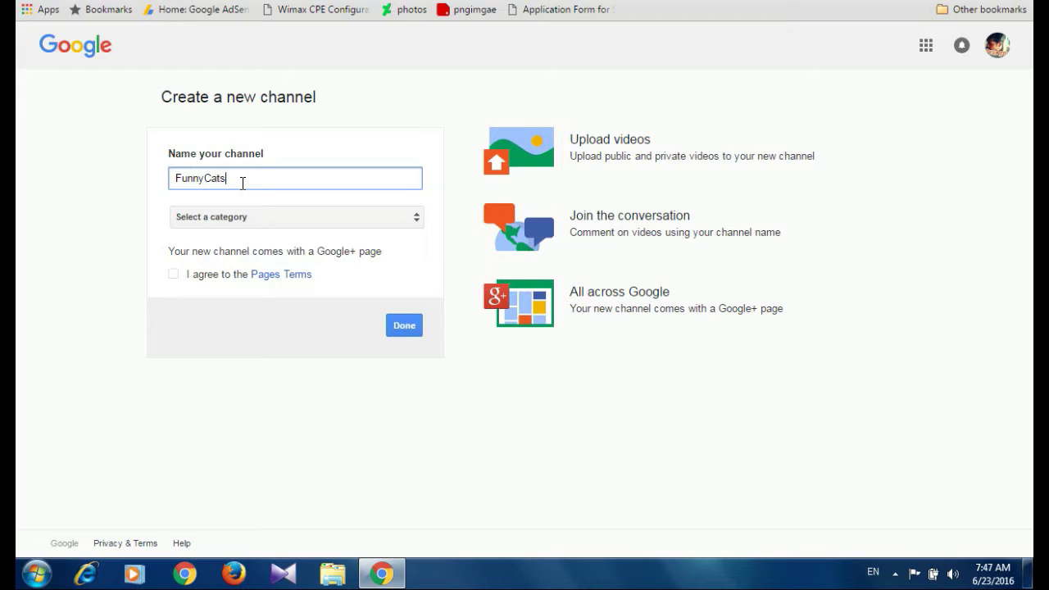
Create the FunnyCats channel under Arts, Entertainment or Sports, accepting the Pages Terms
{"action": "left_click", "coordinate": [345, 217]}
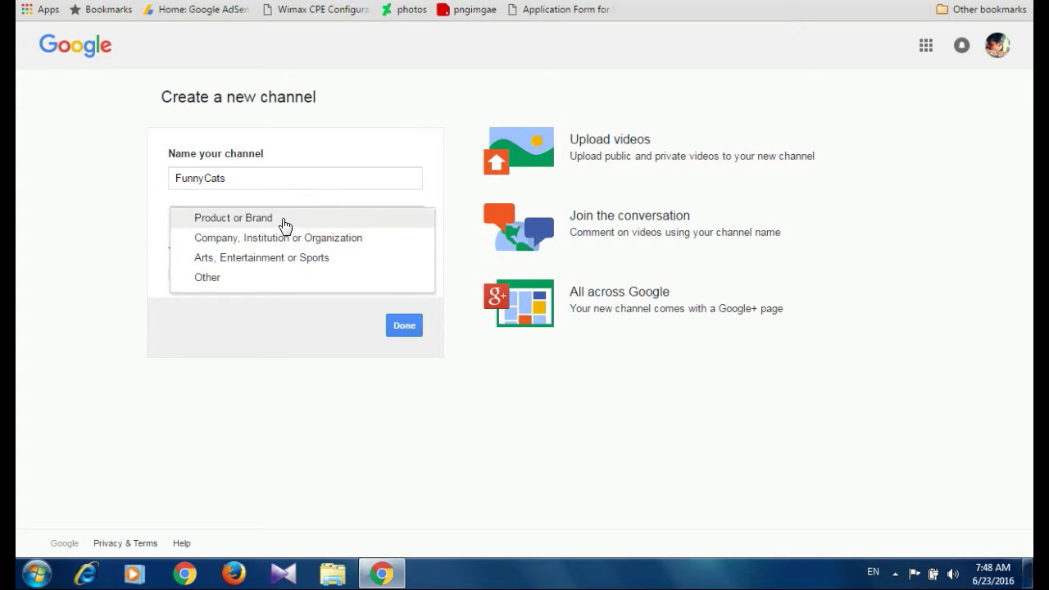
{"action": "left_click", "coordinate": [238, 267]}
{"action": "left_click", "coordinate": [174, 273]}
{"action": "left_click", "coordinate": [407, 326]}
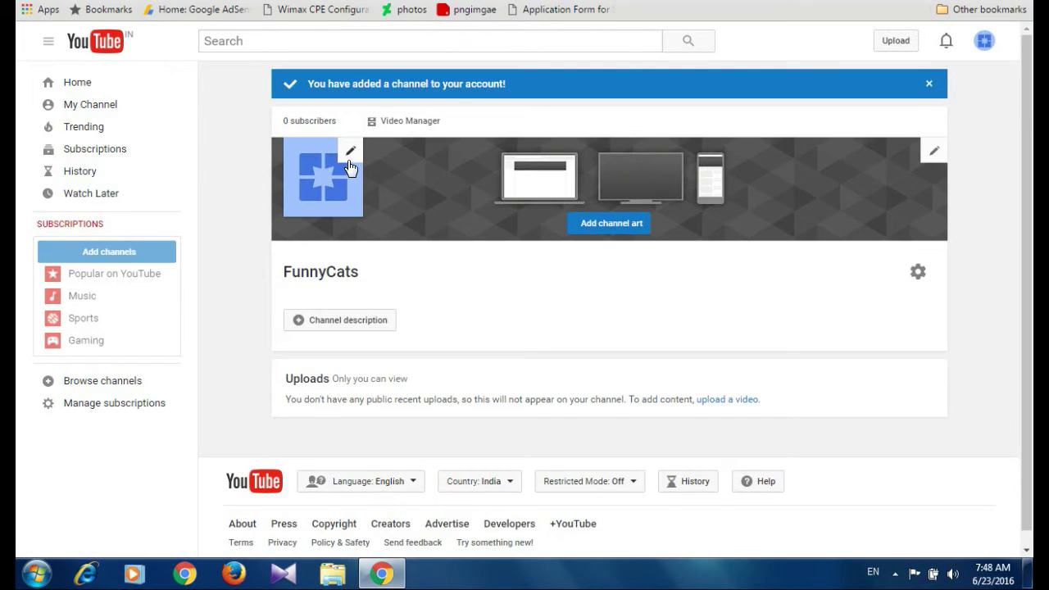
Upload the cats image and crop it as the FunnyCats channel icon
{"action": "left_click", "coordinate": [348, 156]}
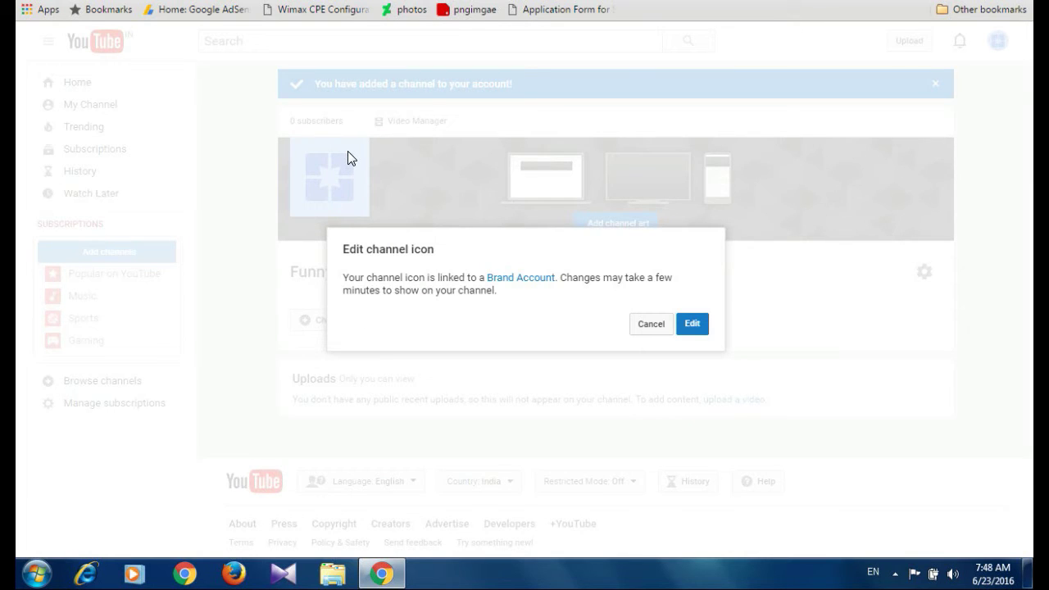
{"action": "left_click", "coordinate": [692, 326]}
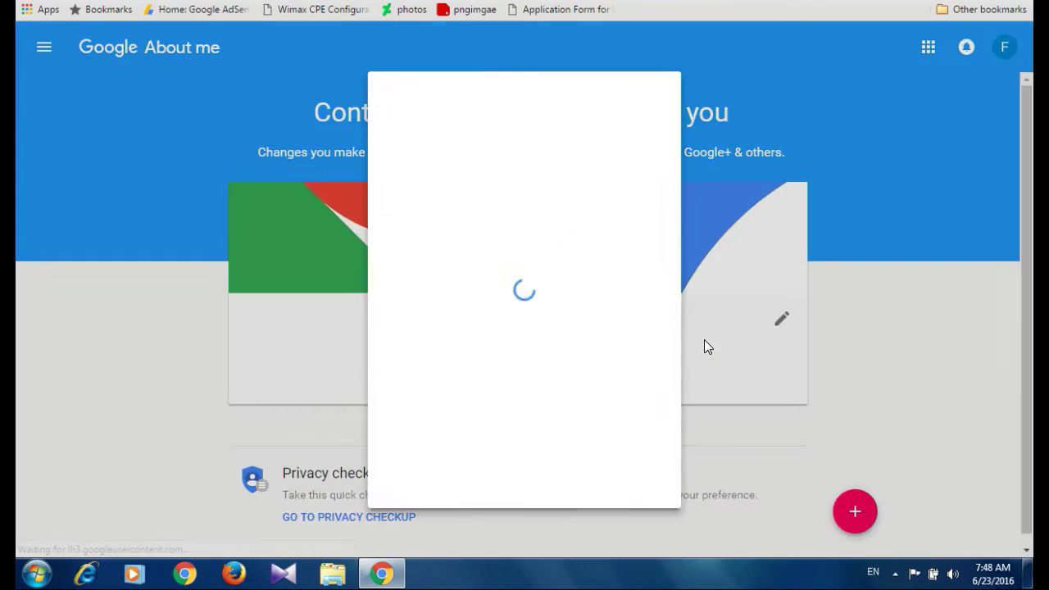
{"action": "left_click", "coordinate": [420, 164]}
{"action": "scroll", "coordinate": [655, 352], "scroll_direction": "down", "scroll_amount": 1}
{"action": "left_click", "coordinate": [655, 378]}
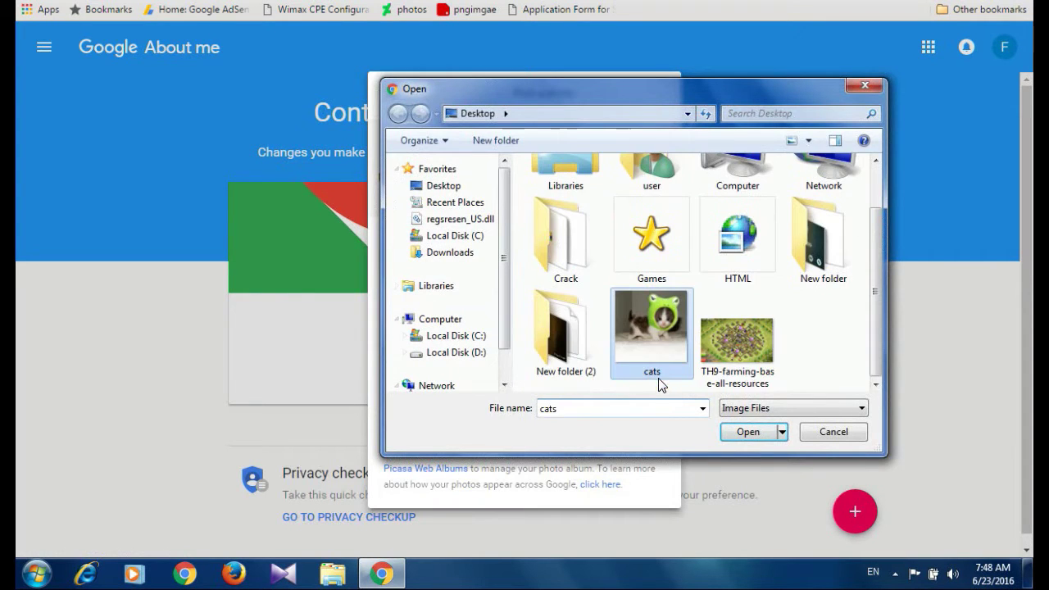
{"action": "left_click", "coordinate": [749, 433]}
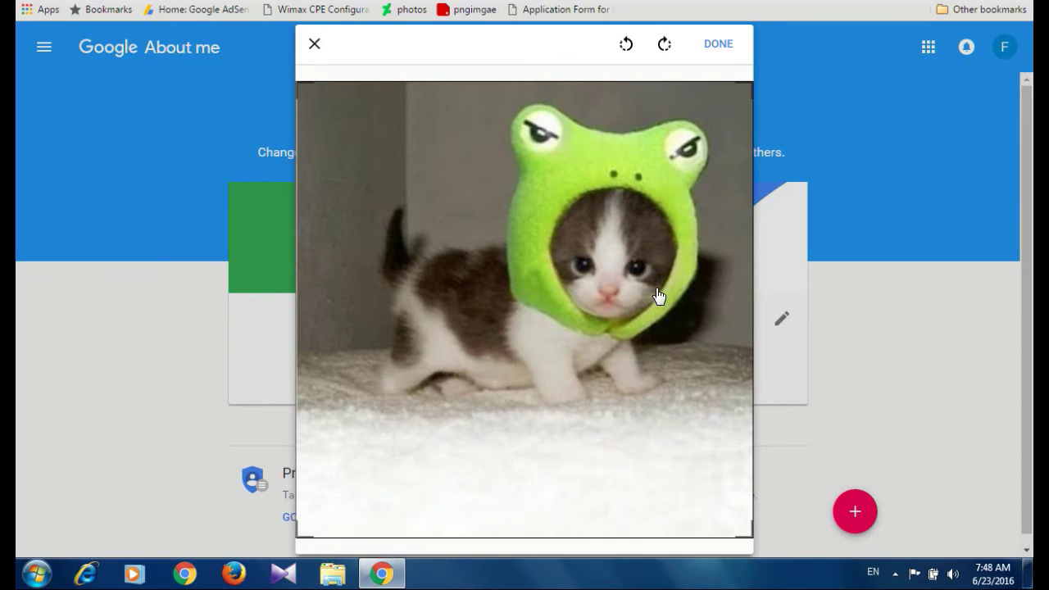
{"action": "left_click", "coordinate": [720, 43]}
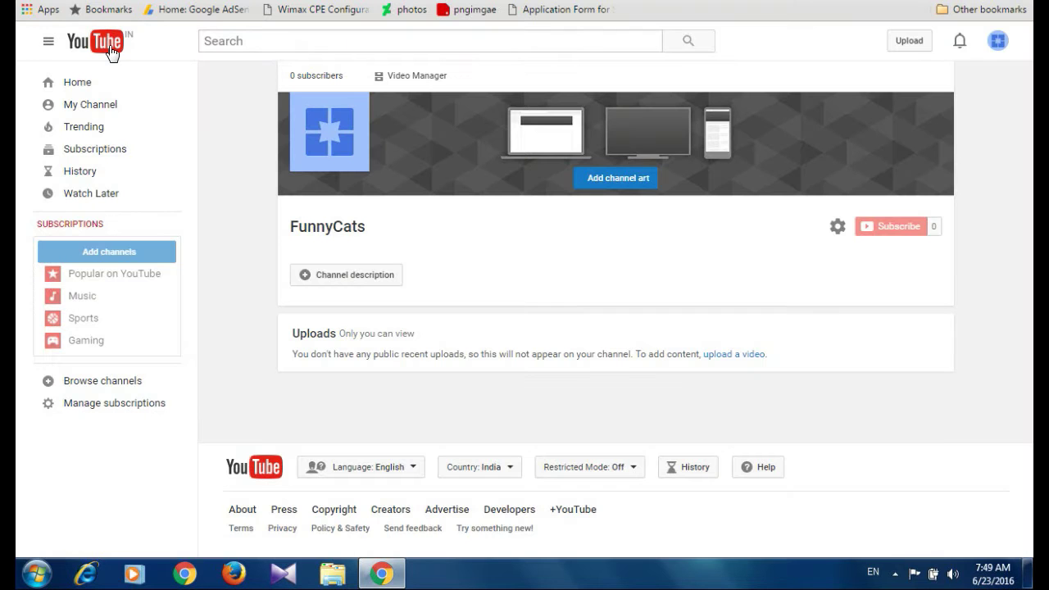
Set the channel's country location to India in the advanced settings and save
{"action": "left_click", "coordinate": [421, 79]}
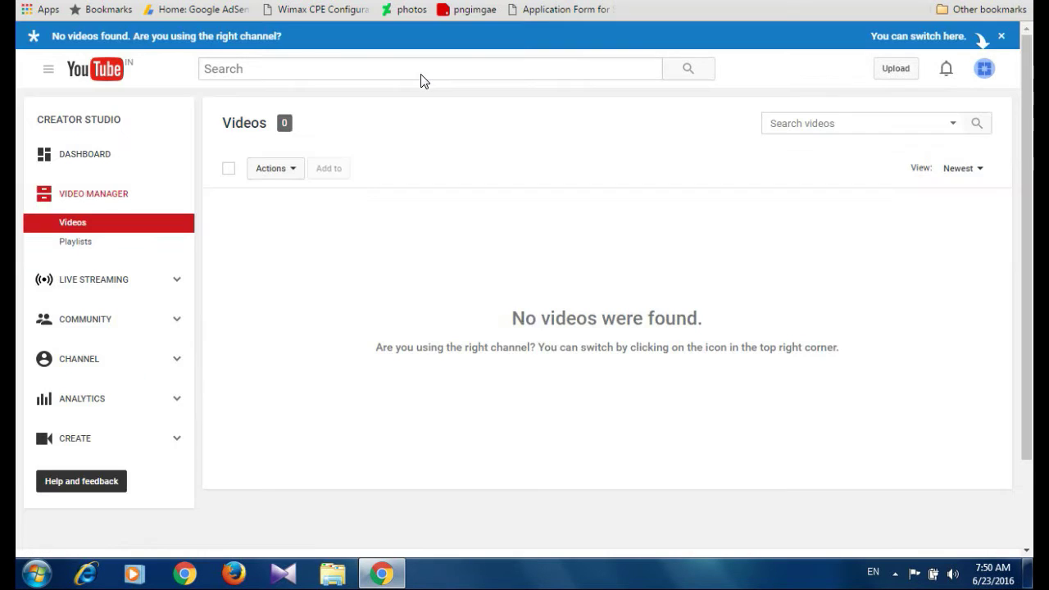
{"action": "left_click", "coordinate": [96, 357]}
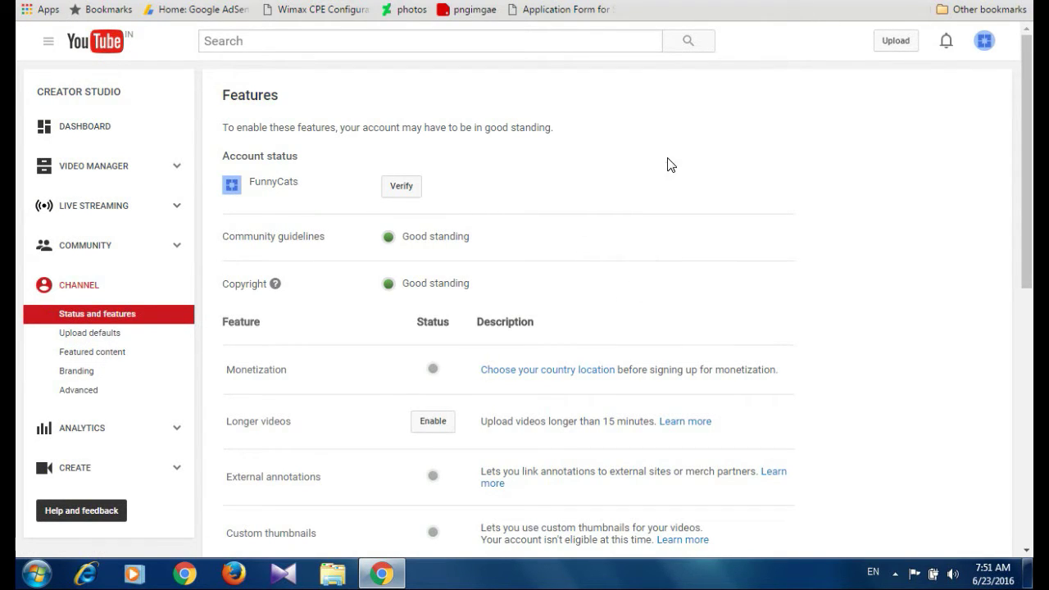
{"action": "left_click", "coordinate": [539, 371]}
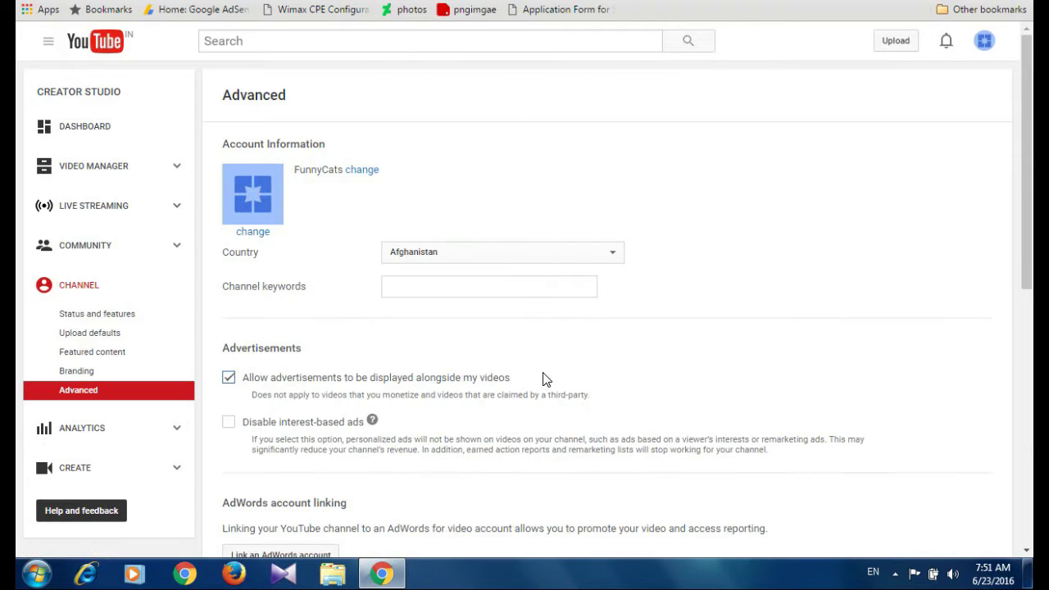
{"action": "left_click", "coordinate": [562, 253]}
{"action": "key", "text": "i"}
{"action": "scroll", "coordinate": [540, 339], "scroll_direction": "down", "scroll_amount": 4}
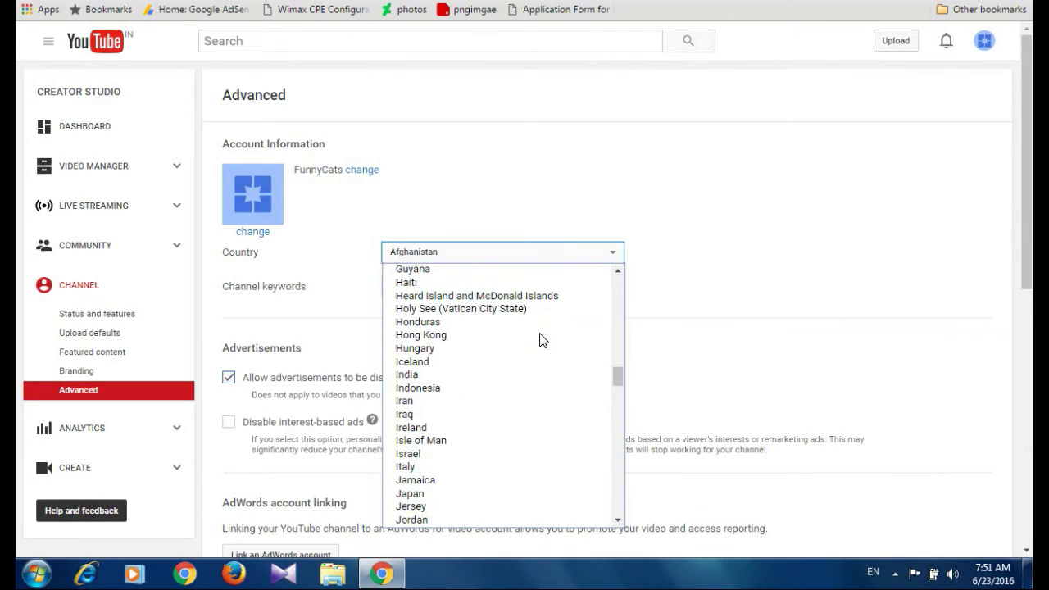
{"action": "left_click", "coordinate": [407, 376]}
{"action": "scroll", "coordinate": [858, 259], "scroll_direction": "down", "scroll_amount": 2}
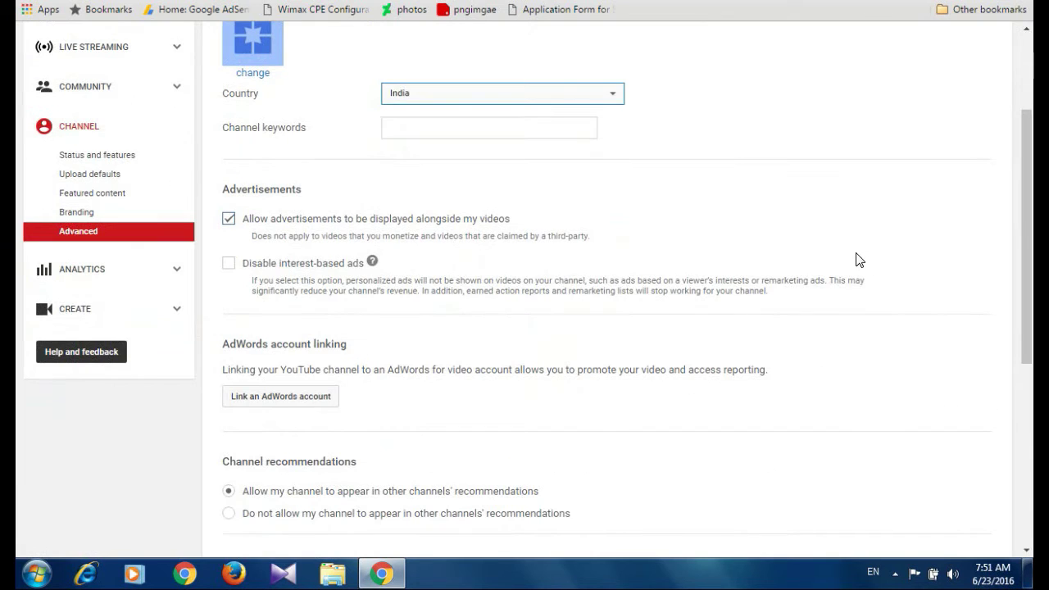
{"action": "scroll", "coordinate": [752, 358], "scroll_direction": "down", "scroll_amount": 5}
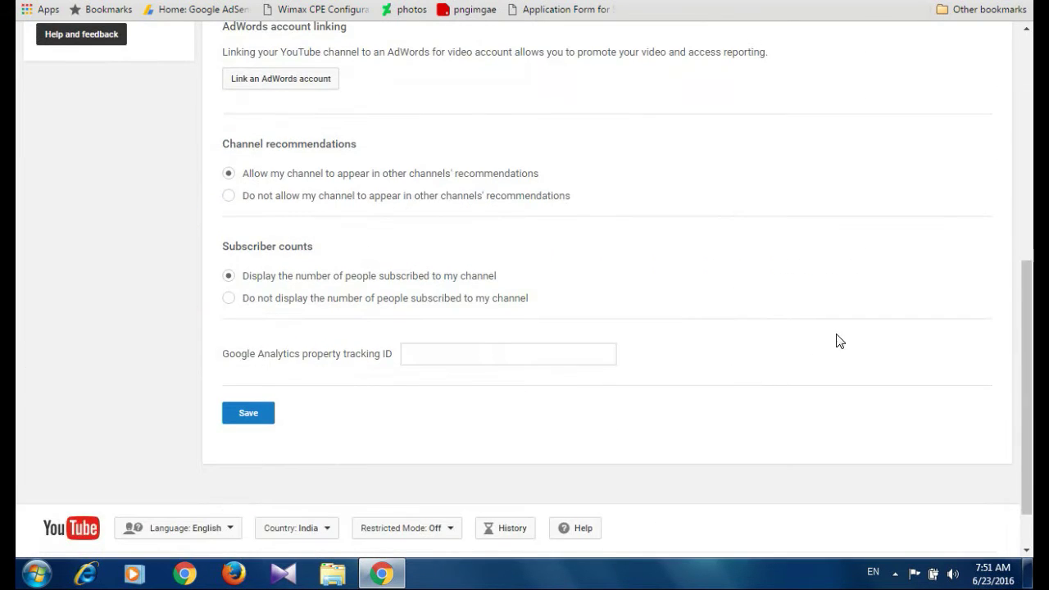
{"action": "left_click", "coordinate": [250, 351]}
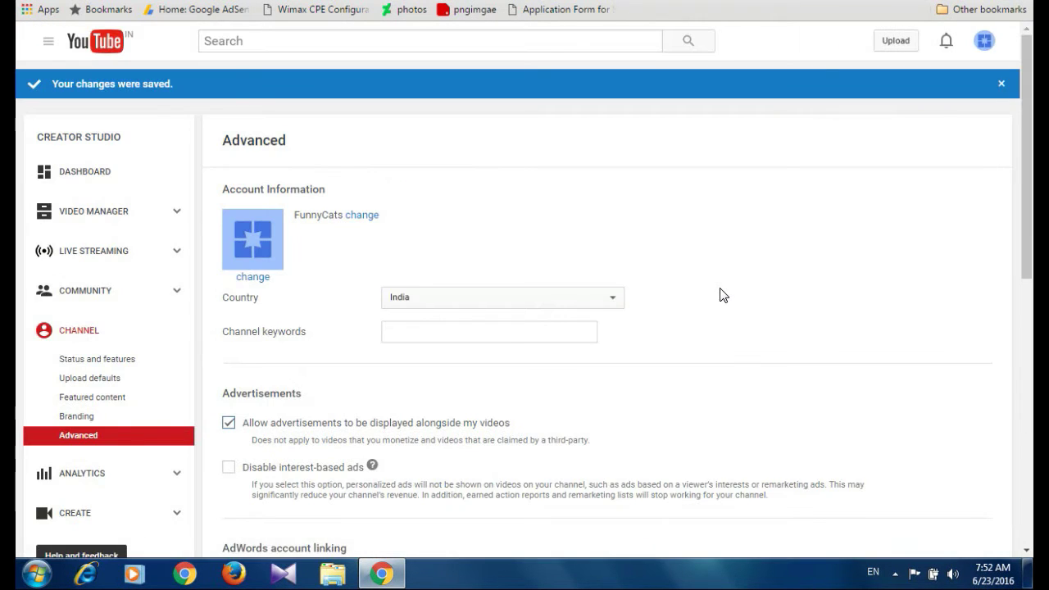
Go back to the channel's Status and features page
{"action": "scroll", "coordinate": [833, 366], "scroll_direction": "down", "scroll_amount": 1}
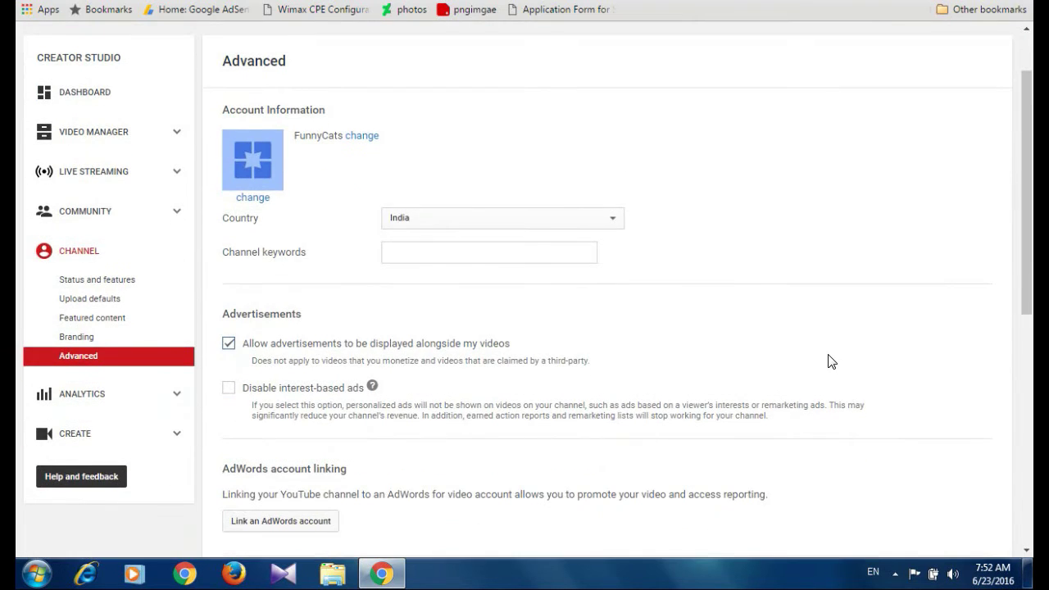
{"action": "scroll", "coordinate": [828, 360], "scroll_direction": "down", "scroll_amount": 2}
{"action": "scroll", "coordinate": [828, 360], "scroll_direction": "up", "scroll_amount": 4}
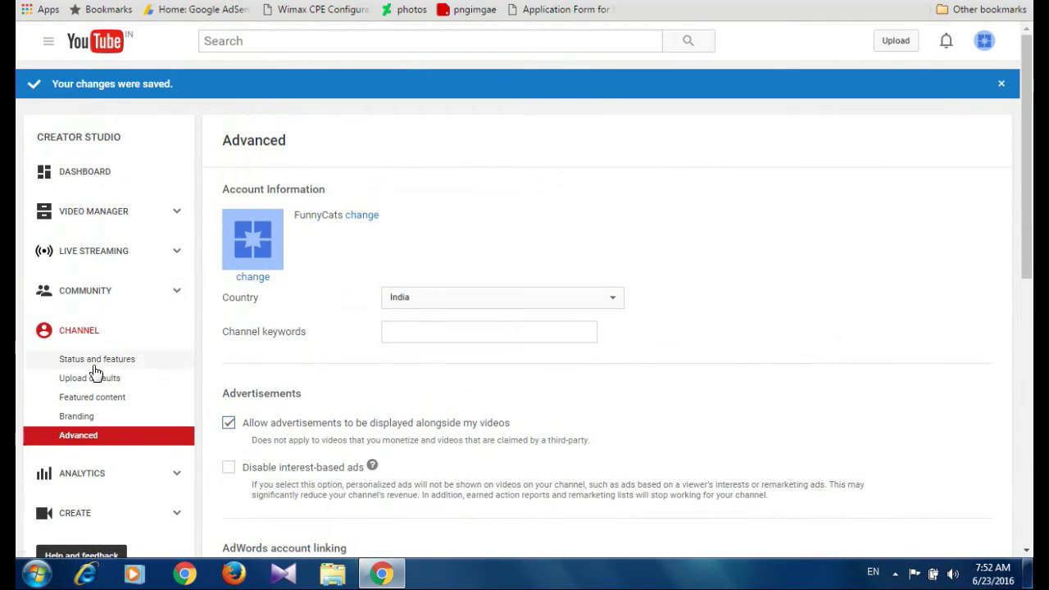
{"action": "left_click", "coordinate": [88, 293]}
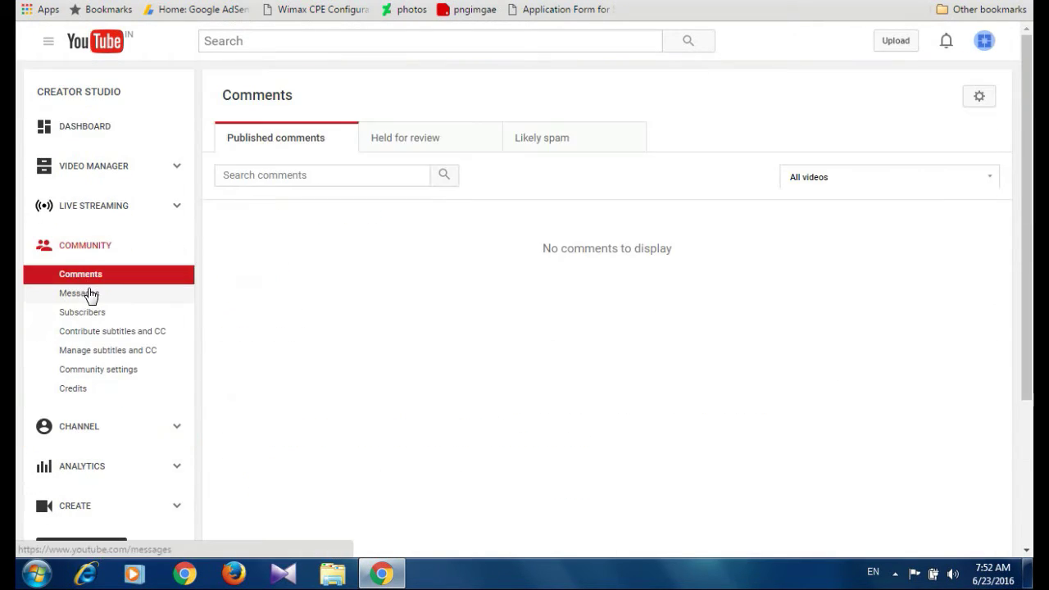
{"action": "left_click", "coordinate": [96, 425]}
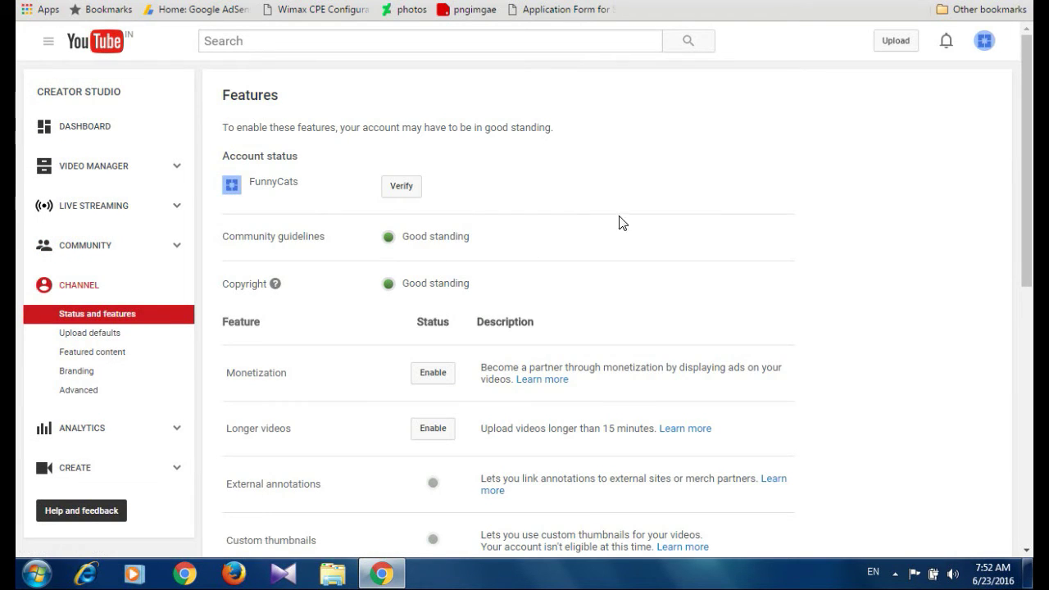
Request a verification code by text message to the account's phone number
{"action": "left_click", "coordinate": [404, 197]}
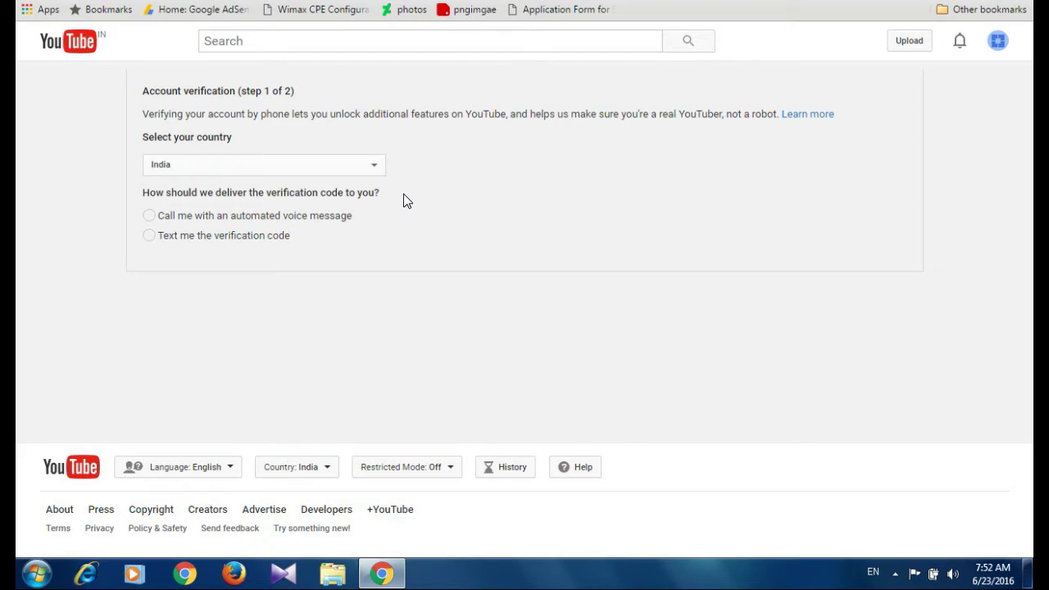
{"action": "left_click", "coordinate": [149, 237]}
{"action": "left_click", "coordinate": [247, 340]}
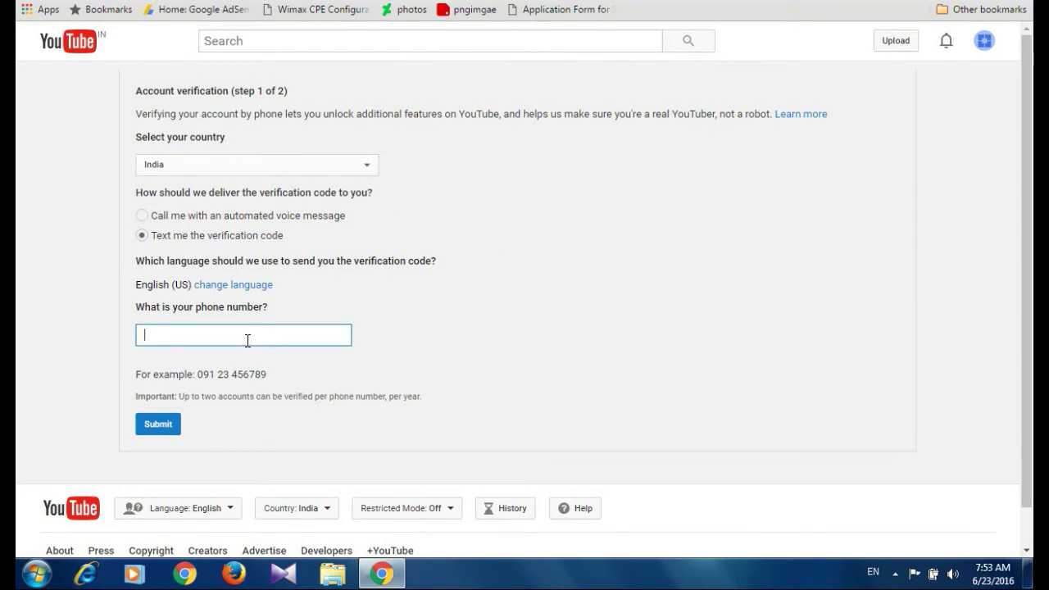
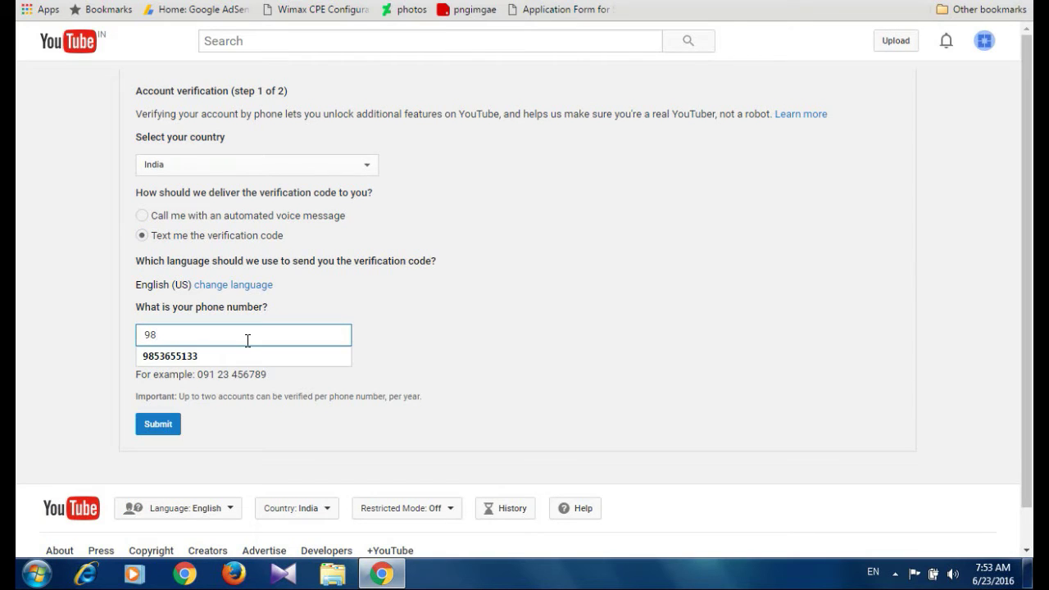
{"action": "left_click", "coordinate": [254, 355]}
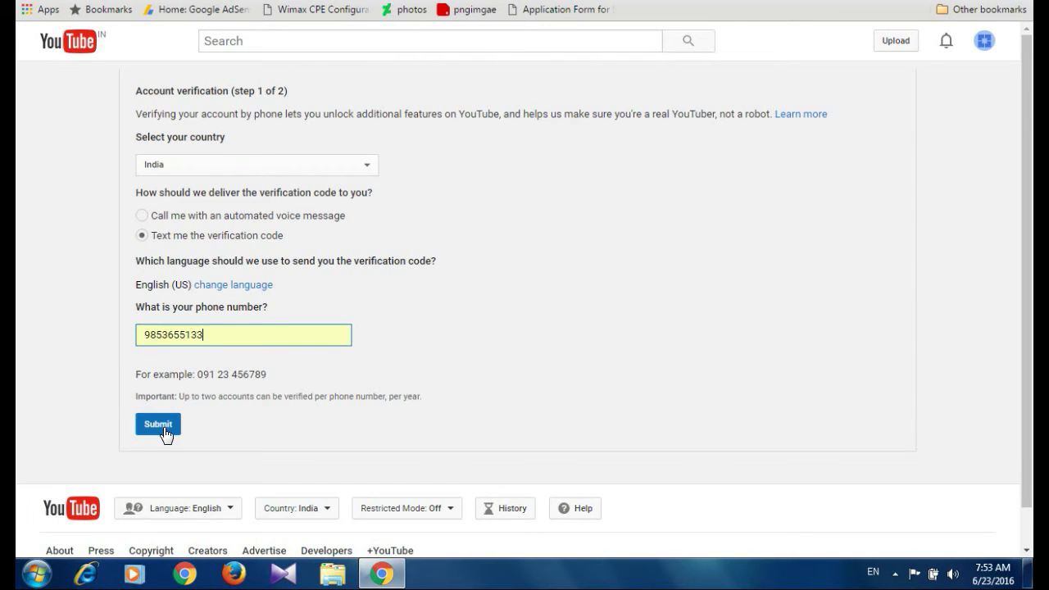
{"action": "left_click", "coordinate": [164, 427]}
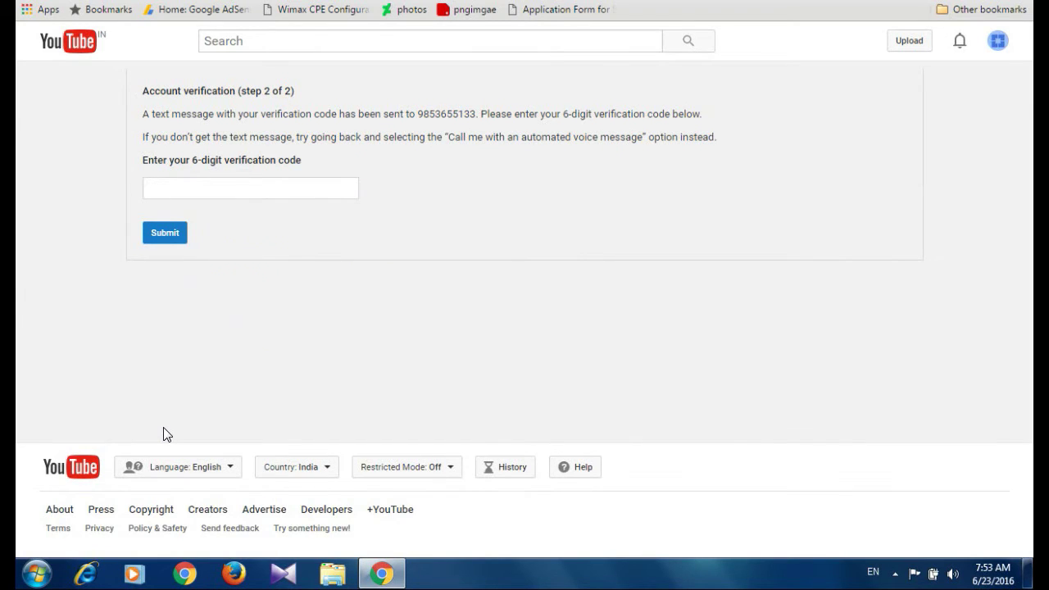
Enter the texted verification code, submit it, and continue to Status and features
{"action": "left_click", "coordinate": [258, 189]}
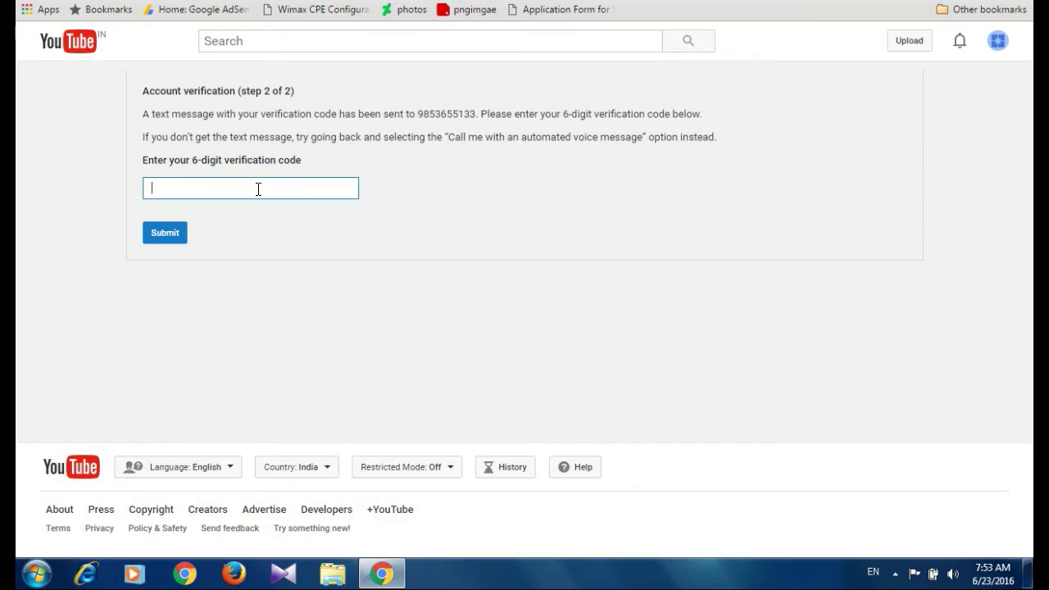
{"action": "left_click", "coordinate": [166, 232]}
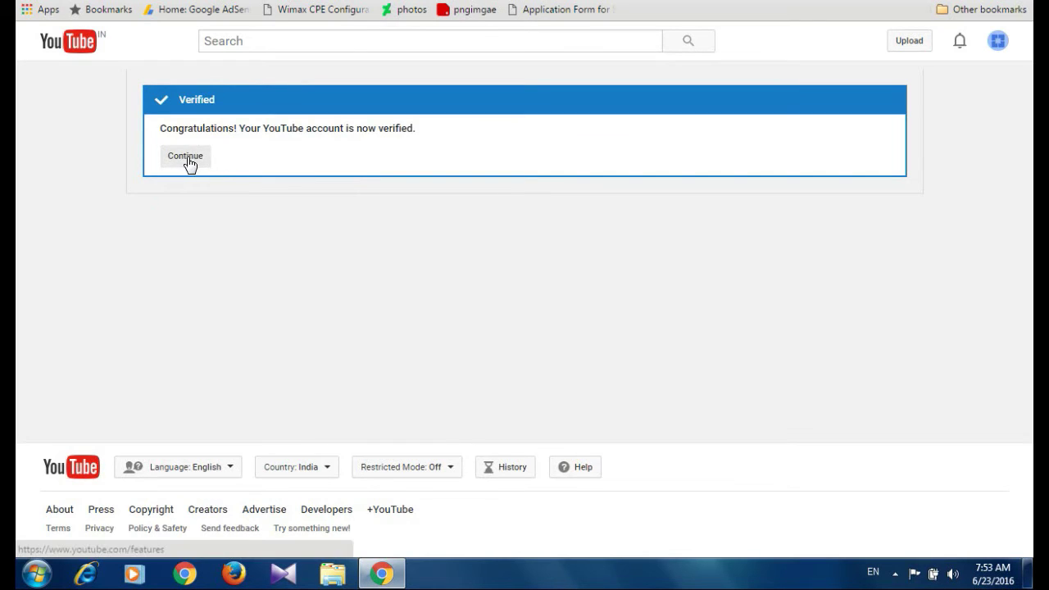
{"action": "left_click", "coordinate": [188, 161]}
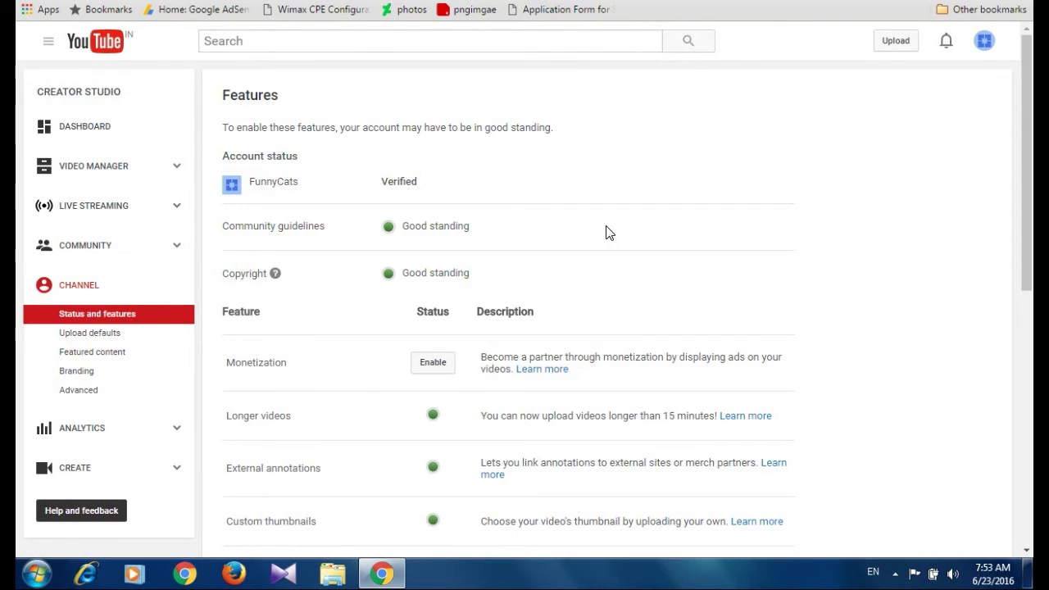
Enable monetization, ticking all three agreement boxes and accepting the monetization agreement
{"action": "left_click", "coordinate": [434, 364]}
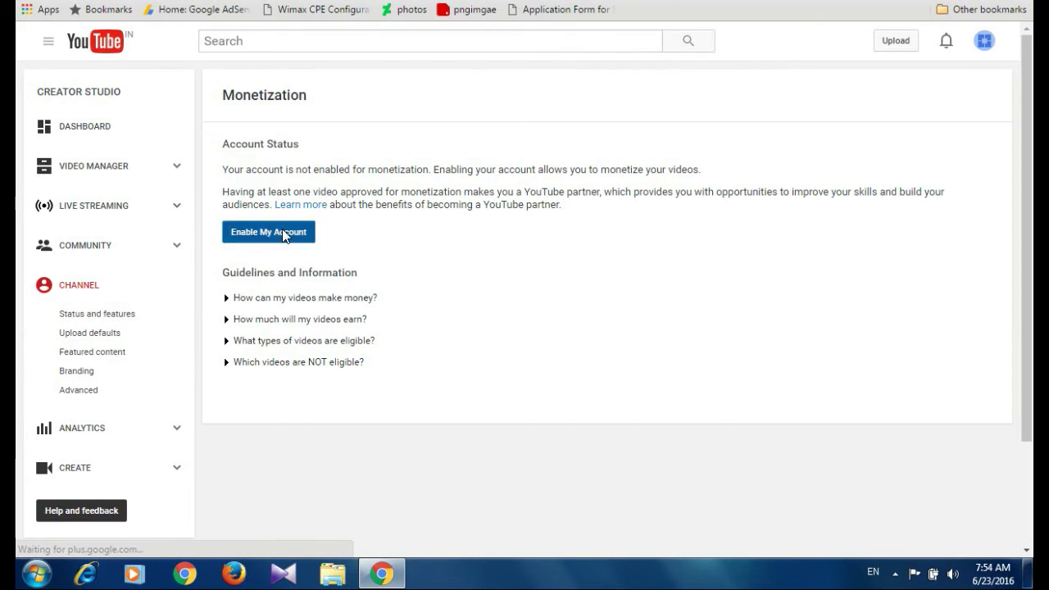
{"action": "left_click", "coordinate": [284, 233]}
{"action": "scroll", "coordinate": [503, 311], "scroll_direction": "down", "scroll_amount": 3}
{"action": "scroll", "coordinate": [382, 276], "scroll_direction": "down", "scroll_amount": 15}
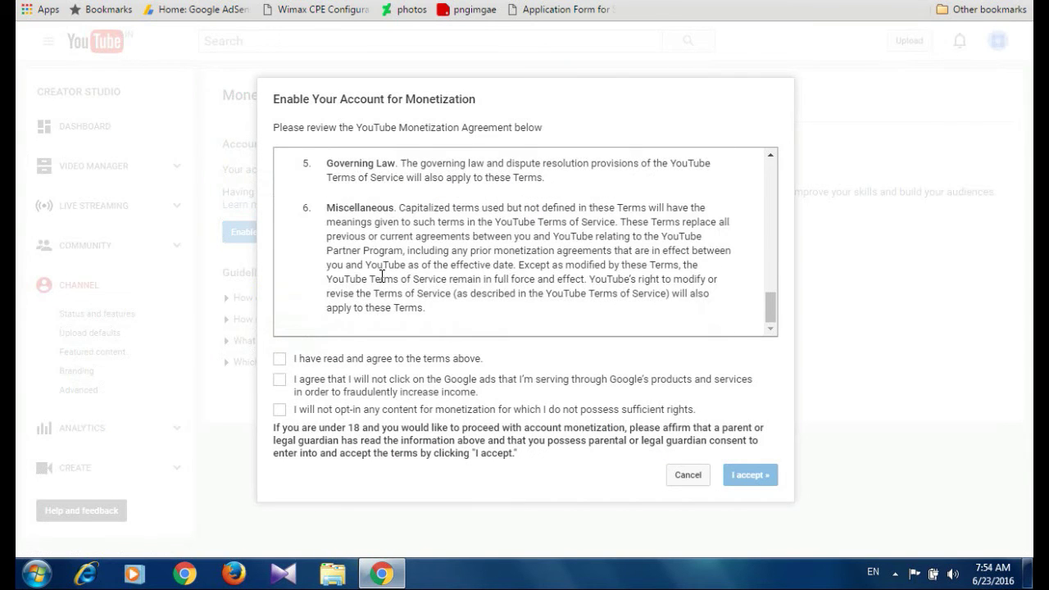
{"action": "left_click", "coordinate": [279, 358]}
{"action": "left_click", "coordinate": [279, 379]}
{"action": "left_click", "coordinate": [279, 409]}
{"action": "left_click", "coordinate": [741, 478]}
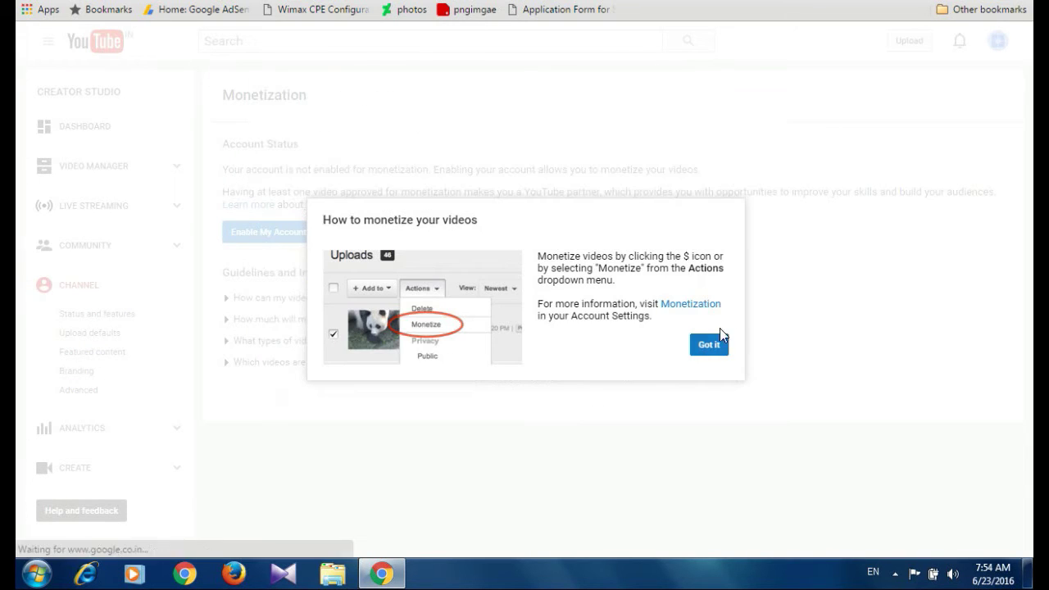
{"action": "left_click", "coordinate": [710, 346]}
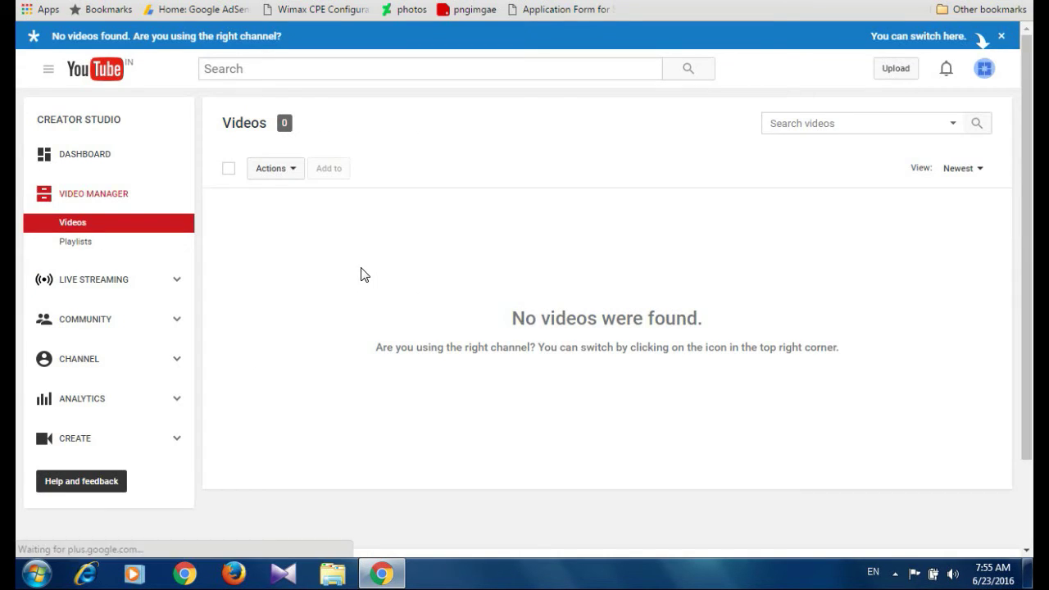
Open the monetization settings from the channel's Status and features page
{"action": "left_click", "coordinate": [97, 323]}
{"action": "left_click", "coordinate": [82, 432]}
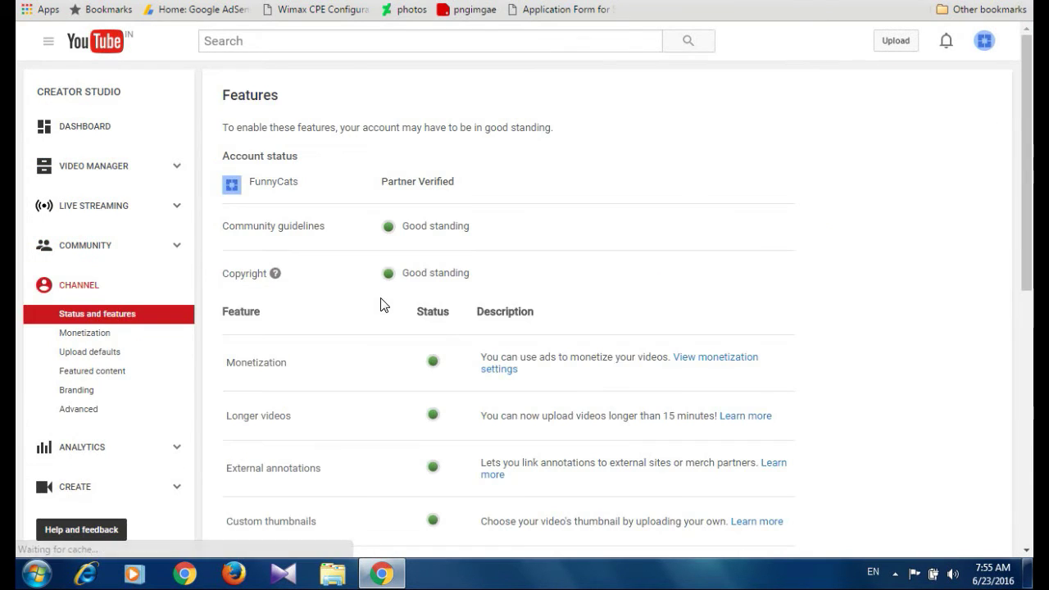
{"action": "scroll", "coordinate": [263, 282], "scroll_direction": "down", "scroll_amount": 1}
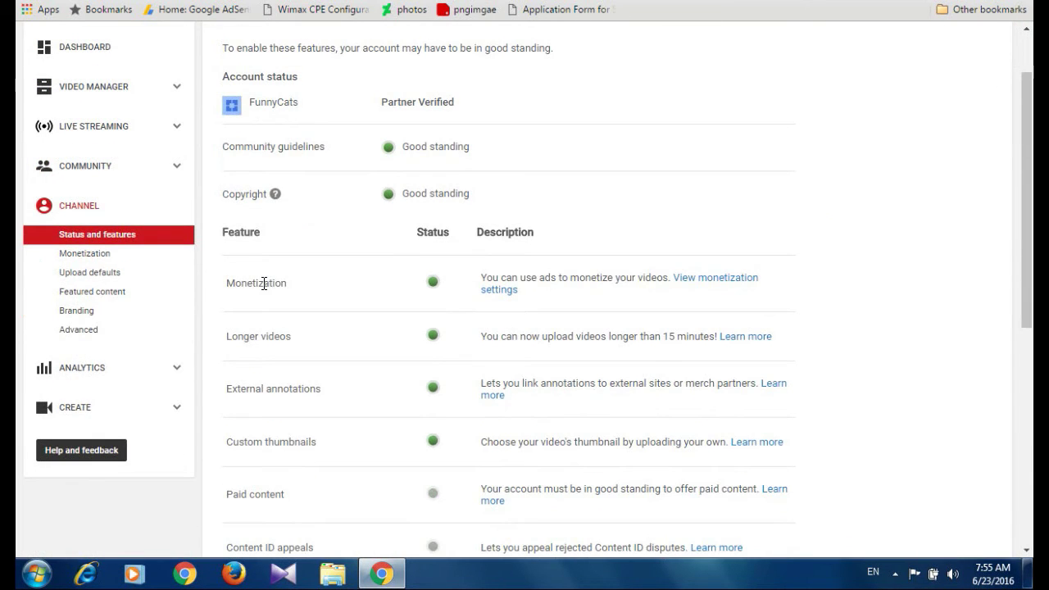
{"action": "left_click", "coordinate": [504, 290]}
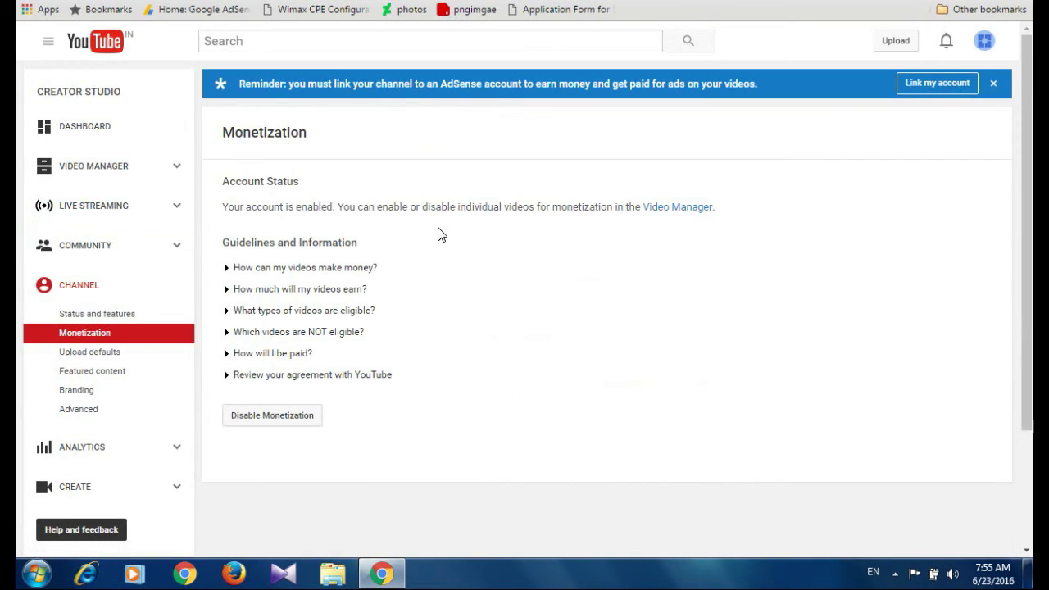
Link the channel to AdSense with the signed-in Google account and accept the association
{"action": "left_click", "coordinate": [927, 84]}
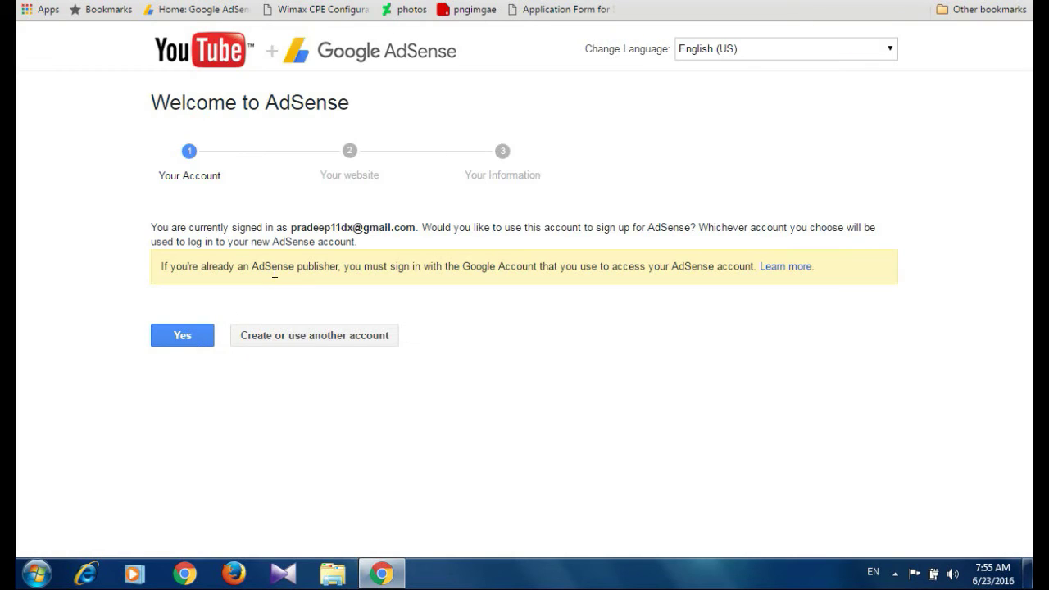
{"action": "left_click", "coordinate": [178, 339]}
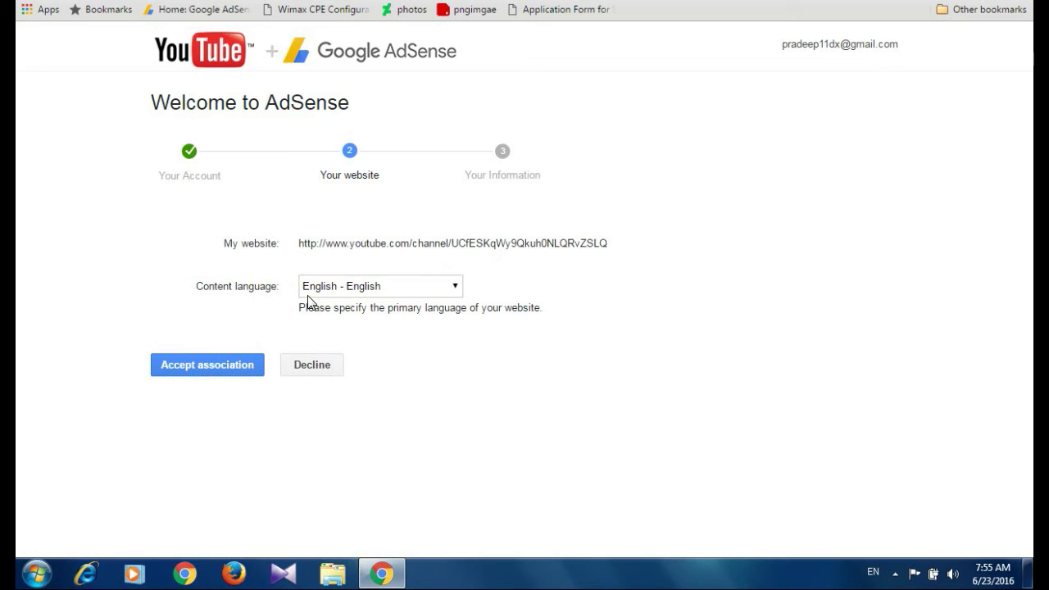
{"action": "left_click", "coordinate": [226, 368]}
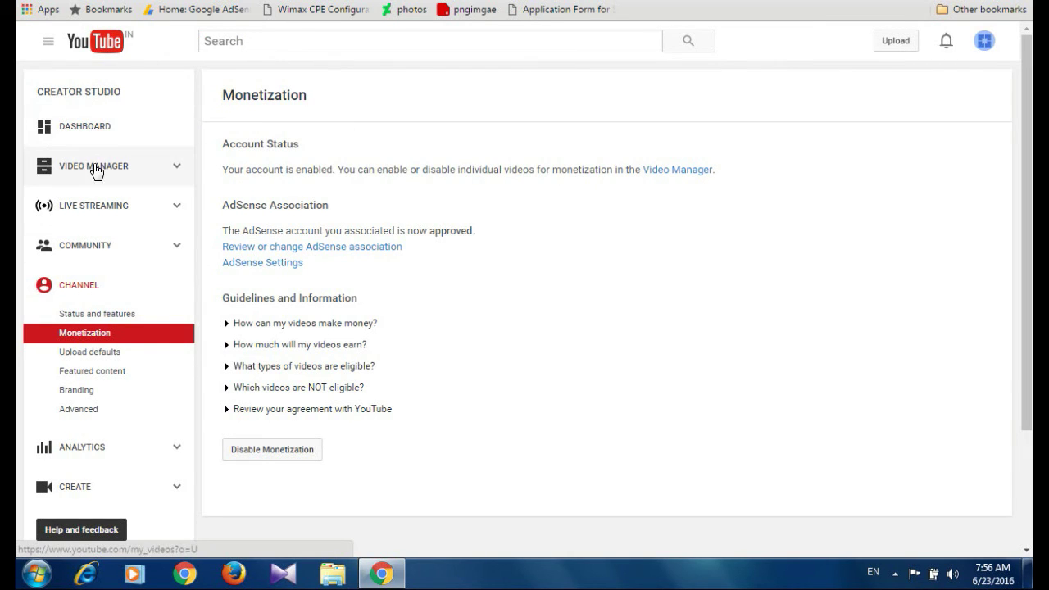
Open the Monetization settings of the 'Most funny cats compilation' video
{"action": "left_click", "coordinate": [90, 127]}
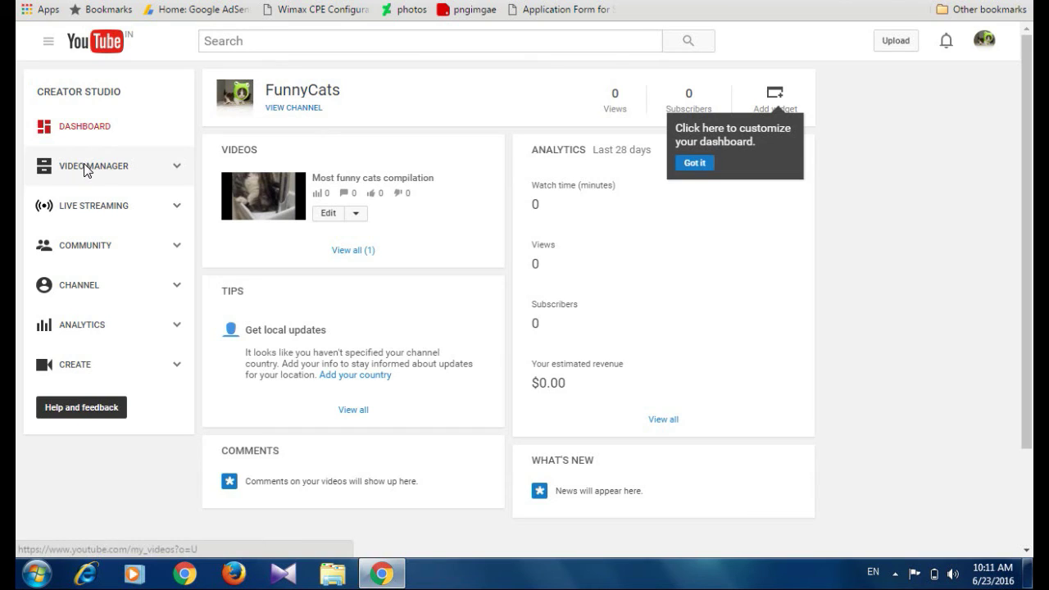
{"action": "left_click", "coordinate": [83, 165]}
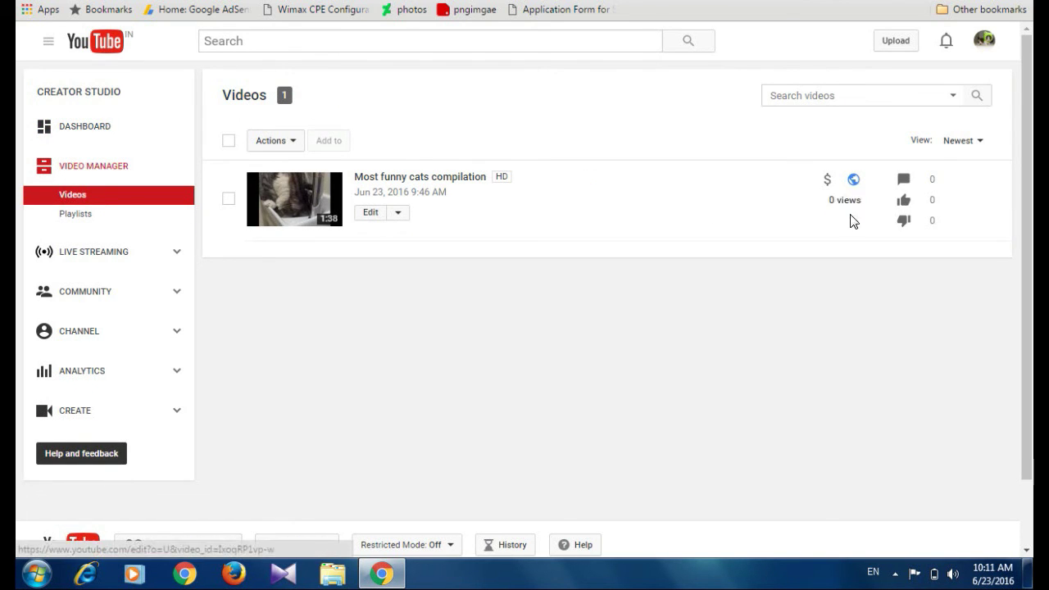
{"action": "left_click", "coordinate": [371, 213]}
{"action": "scroll", "coordinate": [492, 226], "scroll_direction": "down", "scroll_amount": 1}
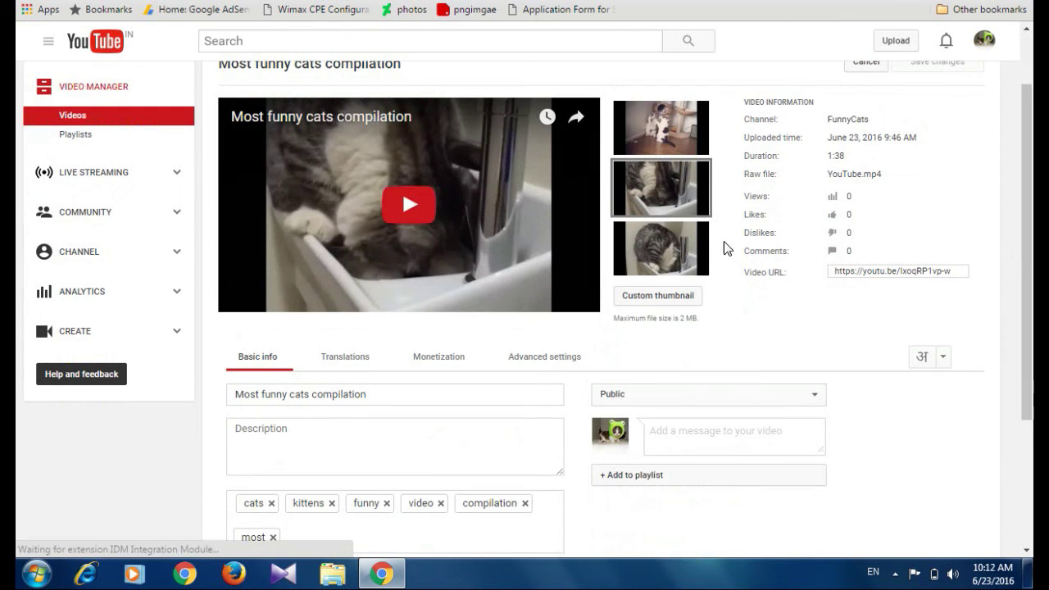
{"action": "mouse_move", "coordinate": [649, 152]}
{"action": "scroll", "coordinate": [365, 236], "scroll_direction": "down", "scroll_amount": 3}
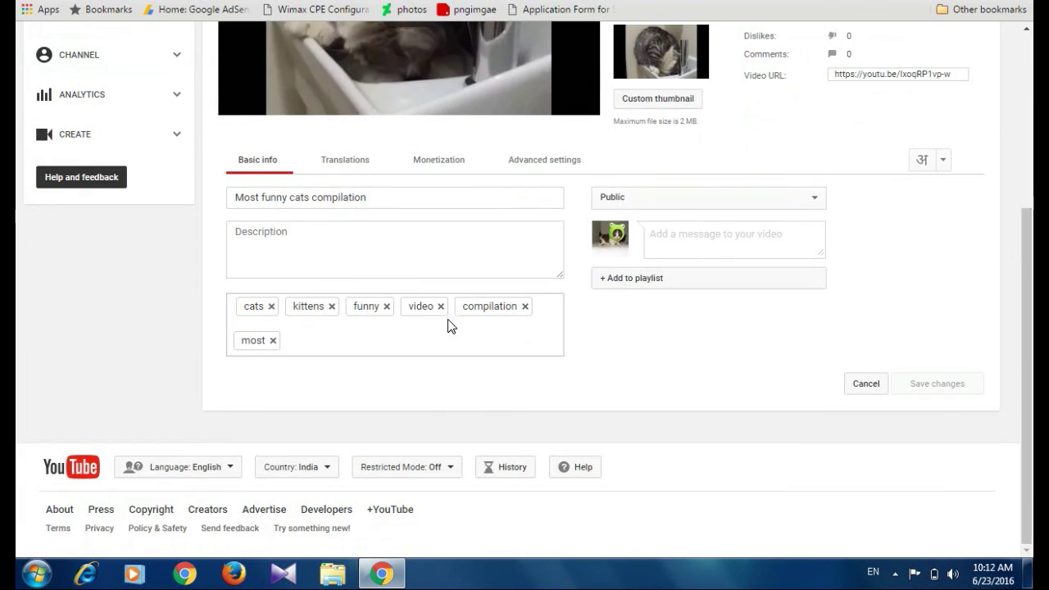
{"action": "left_click", "coordinate": [438, 168]}
Turn on Monetize with ads, save the changes, and return to the Videos list
{"action": "scroll", "coordinate": [562, 290], "scroll_direction": "up", "scroll_amount": 2}
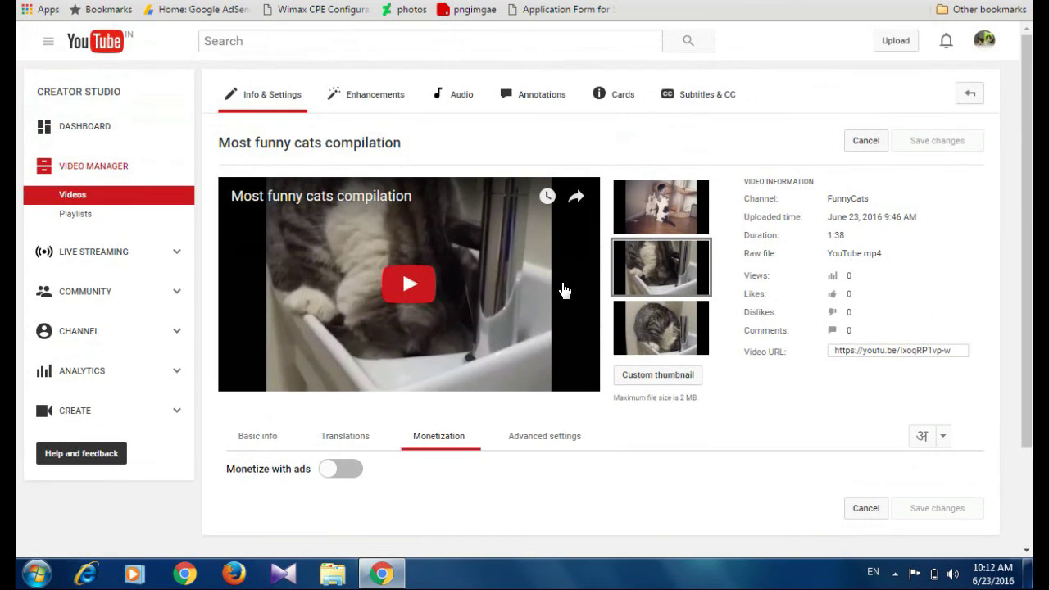
{"action": "scroll", "coordinate": [458, 344], "scroll_direction": "down", "scroll_amount": 1}
{"action": "left_click", "coordinate": [338, 390]}
{"action": "scroll", "coordinate": [342, 409], "scroll_direction": "down", "scroll_amount": 3}
{"action": "left_click", "coordinate": [931, 393]}
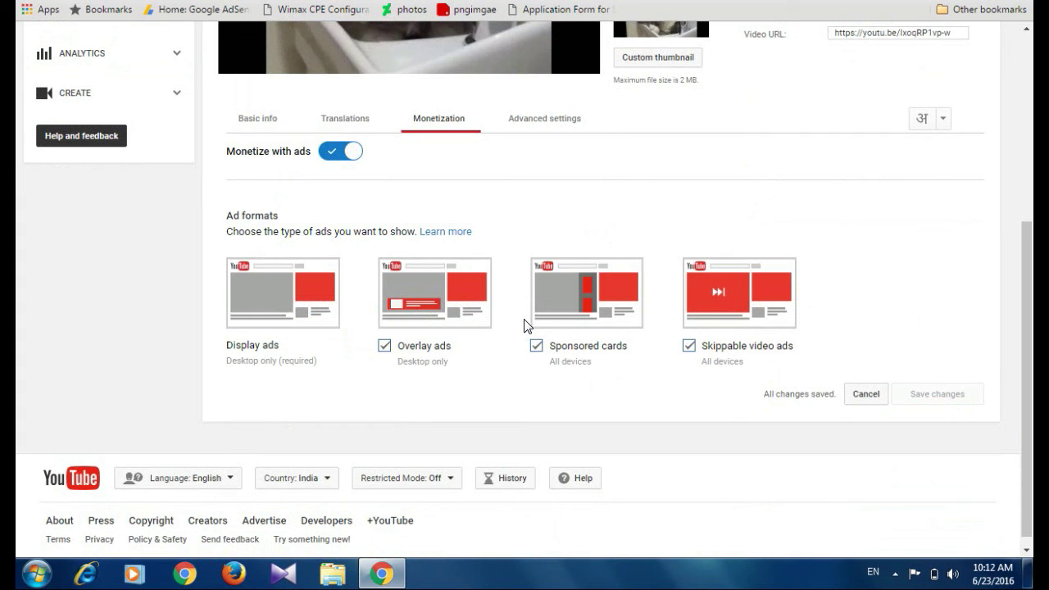
{"action": "scroll", "coordinate": [599, 330], "scroll_direction": "up", "scroll_amount": 4}
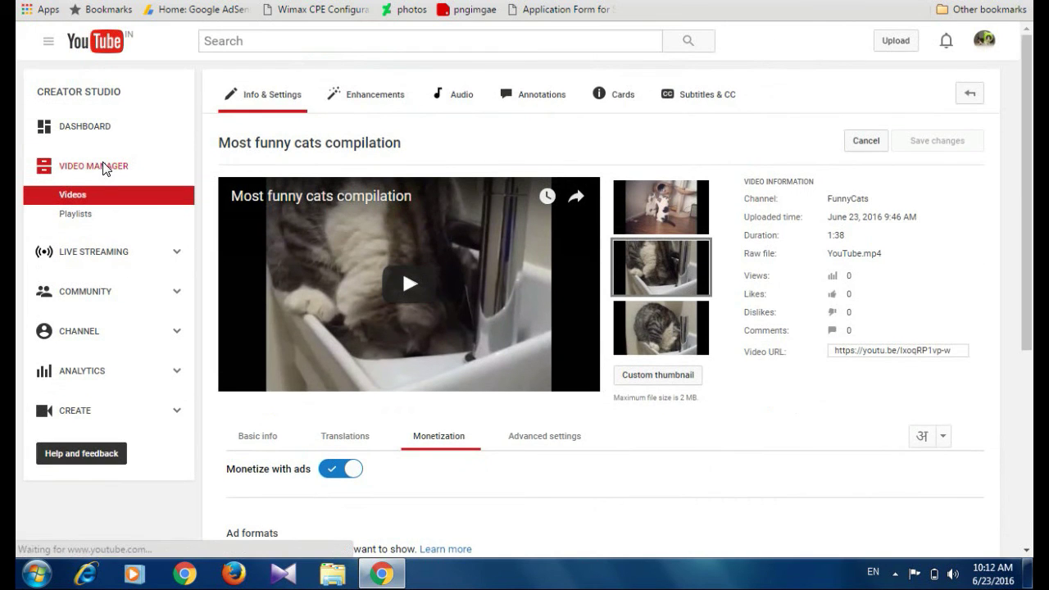
{"action": "left_click", "coordinate": [104, 168]}
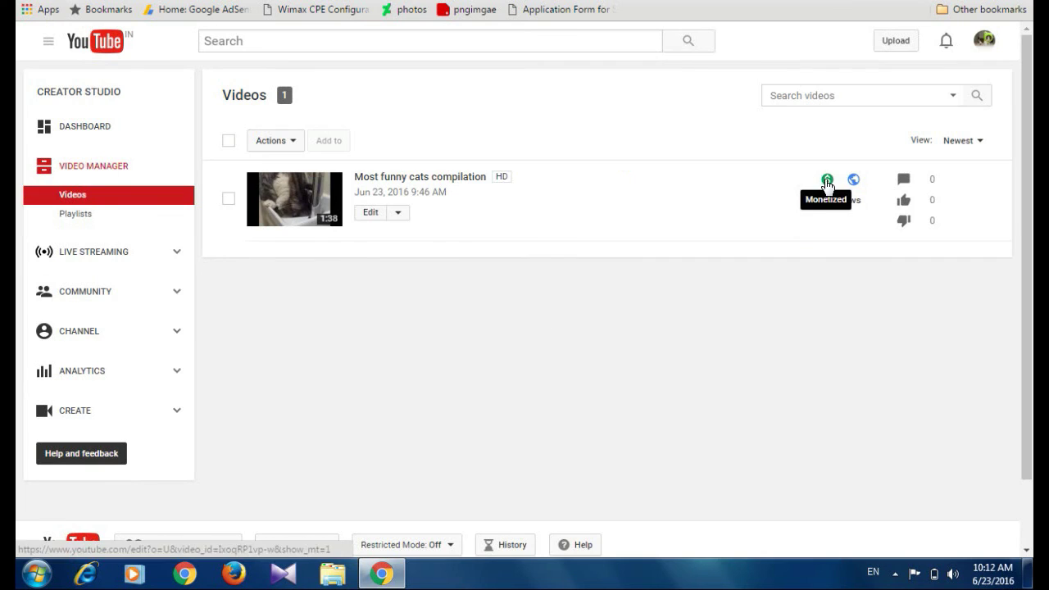